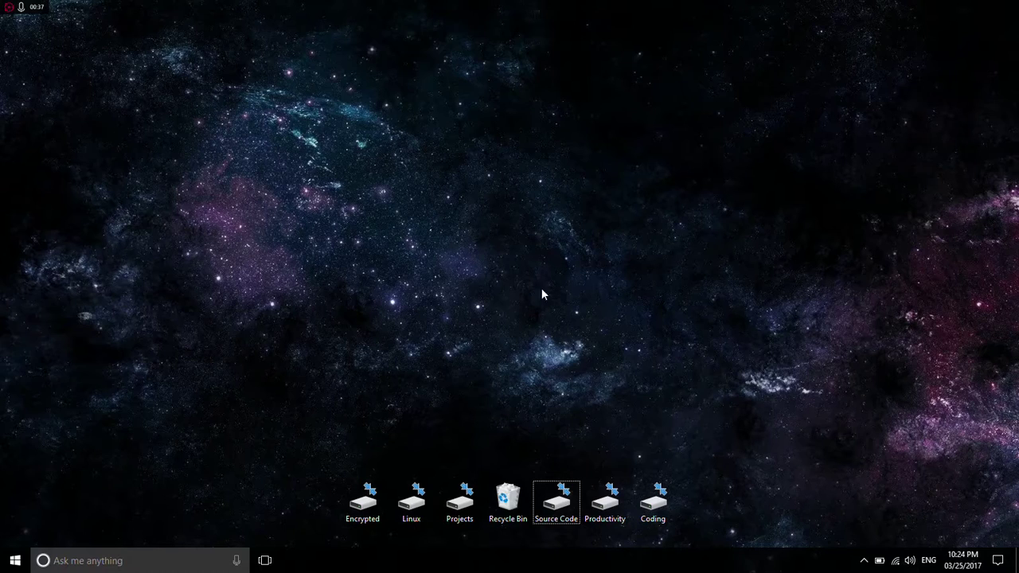
Merge InstallTakeOwnership.reg from the TakeOwnership folder in Source Code into the registry.
double_click(556, 502)
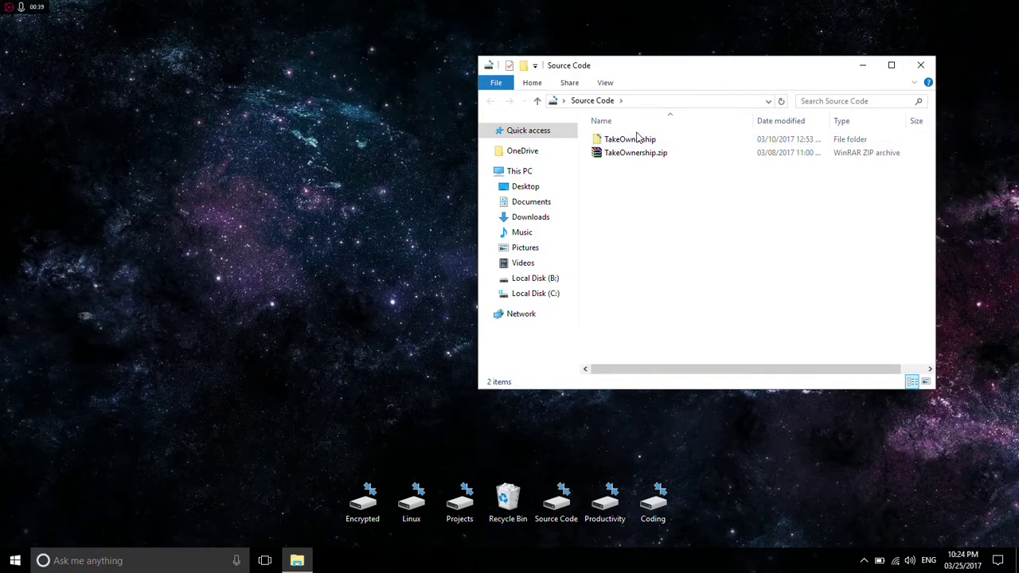
double_click(633, 139)
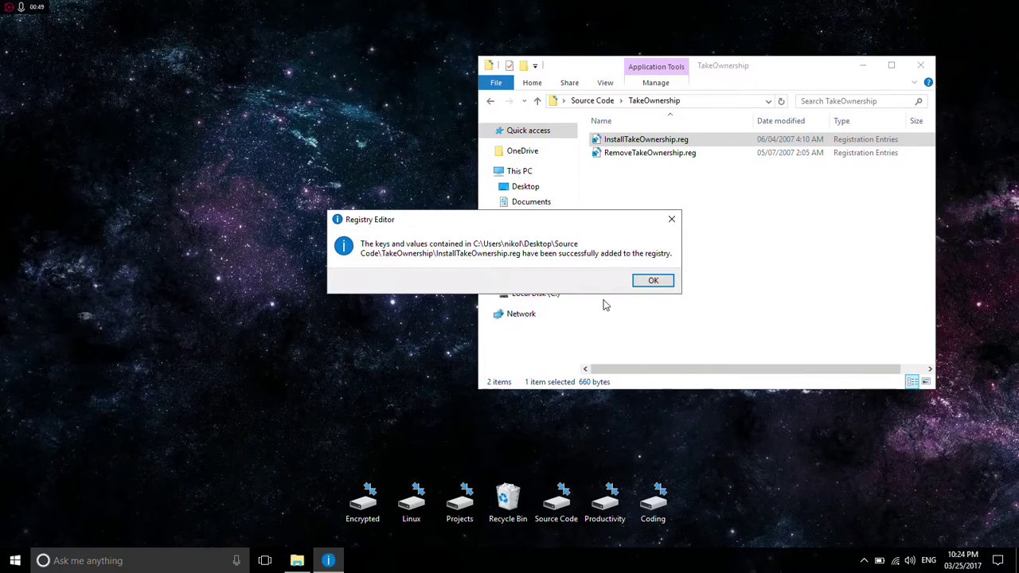
left_click(647, 282)
left_click(735, 193)
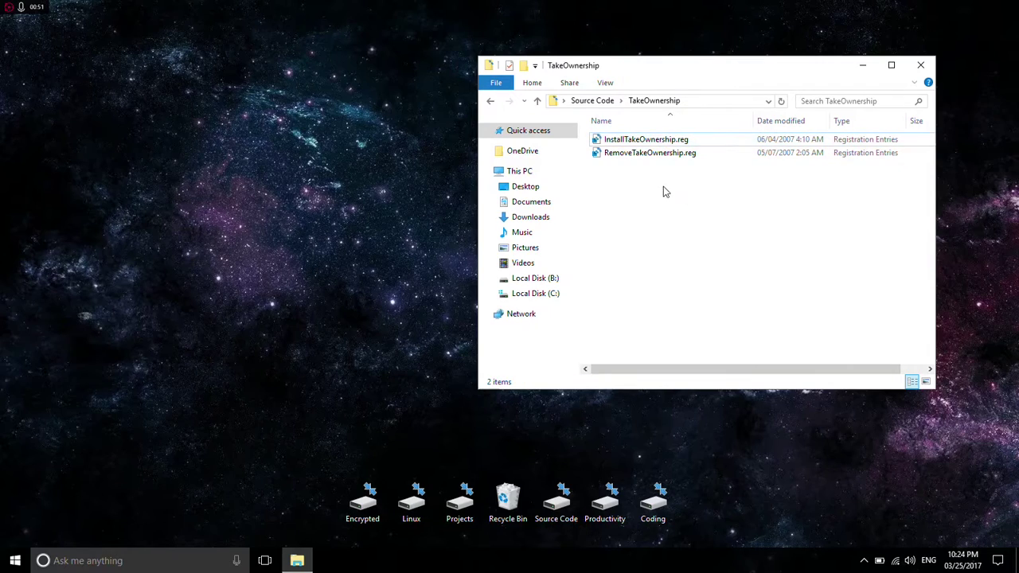
Check BootDebuggerFiles.ini in C:\Windows\Boot for the Take Ownership command without running it.
left_click(529, 292)
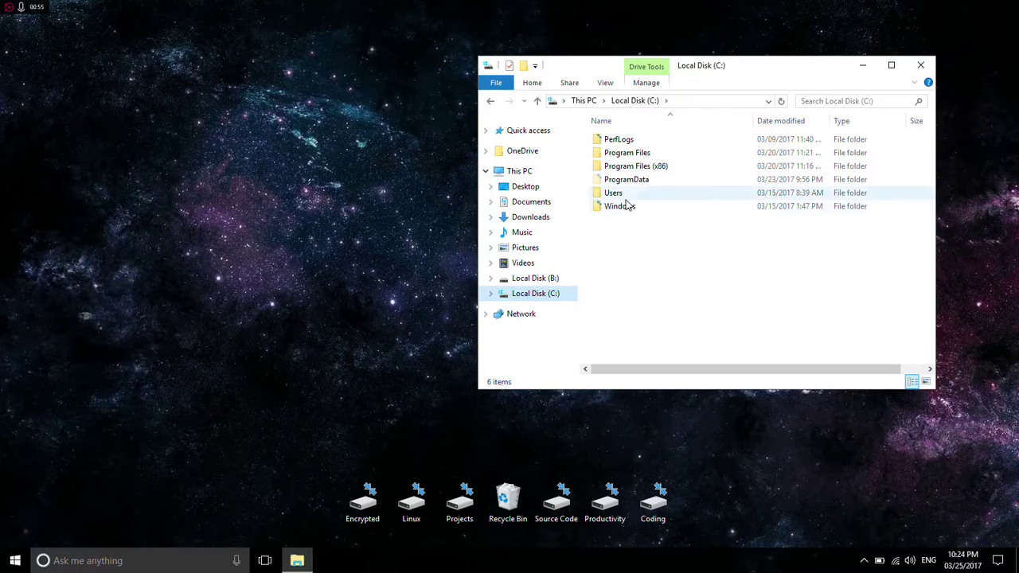
double_click(625, 206)
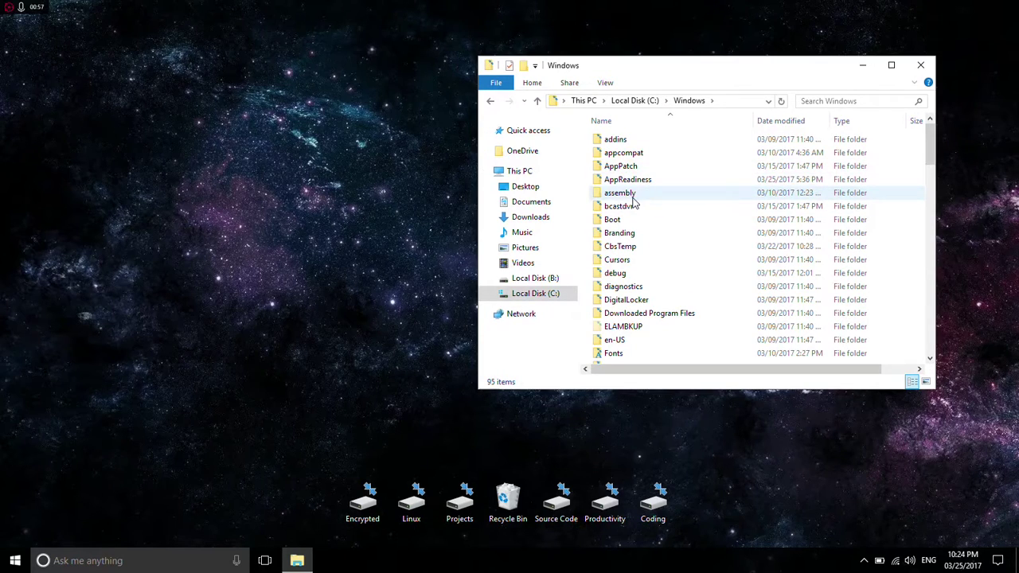
double_click(617, 220)
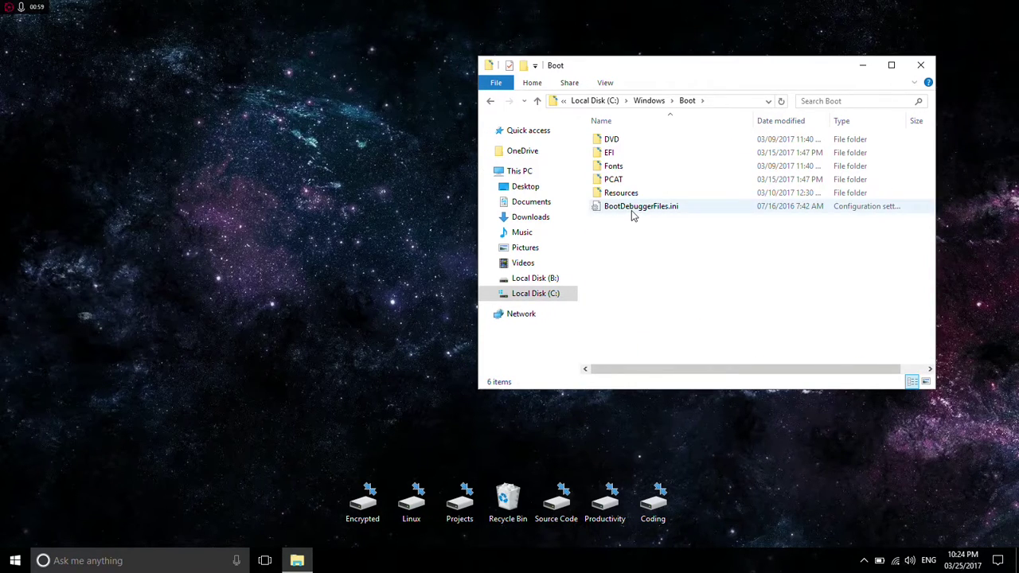
left_click(633, 211)
right_click(633, 211)
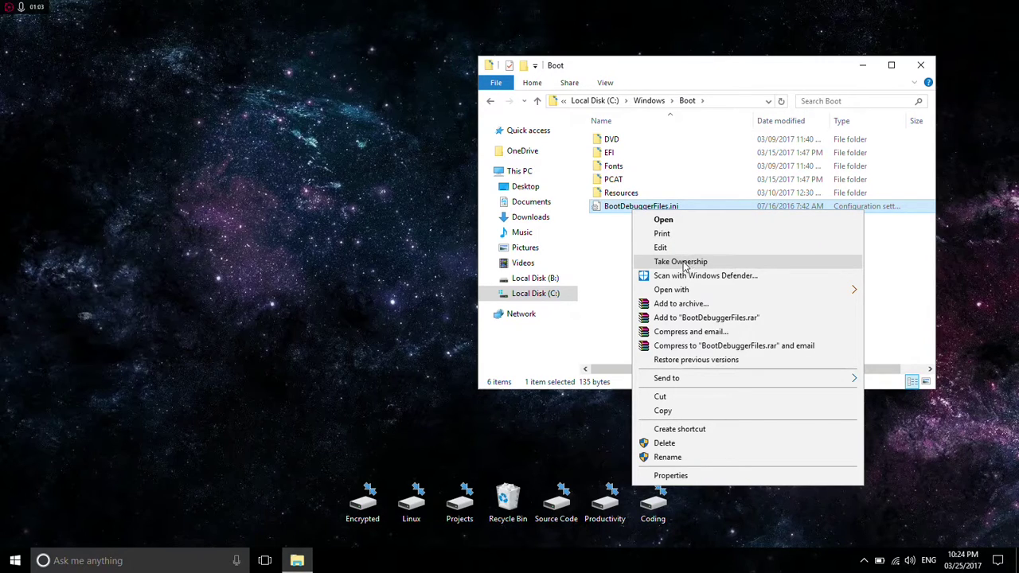
left_click(620, 235)
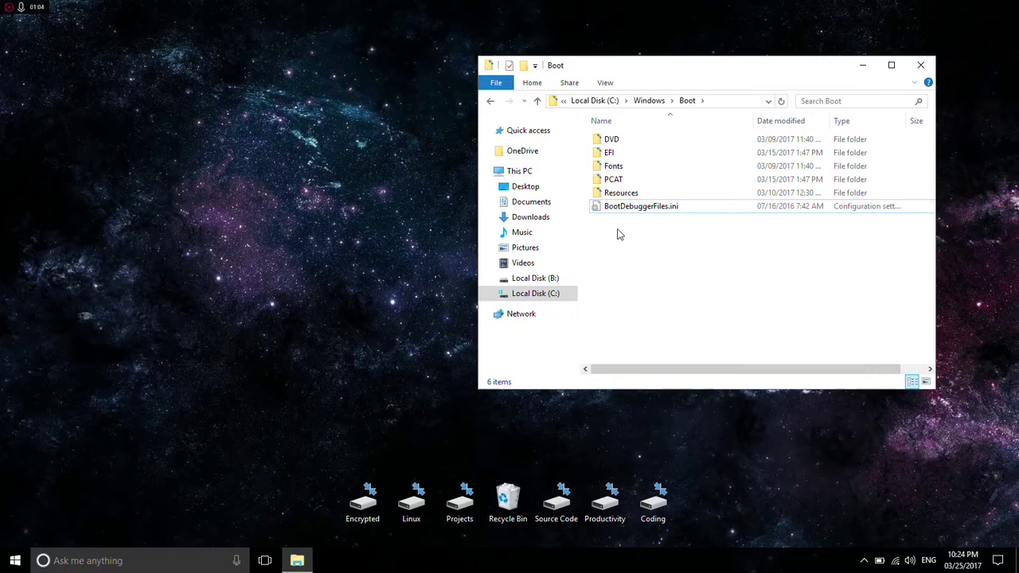
Select all the folders in the root of drive C: and check for the Take Ownership command without running it.
left_click(537, 101)
left_click(538, 102)
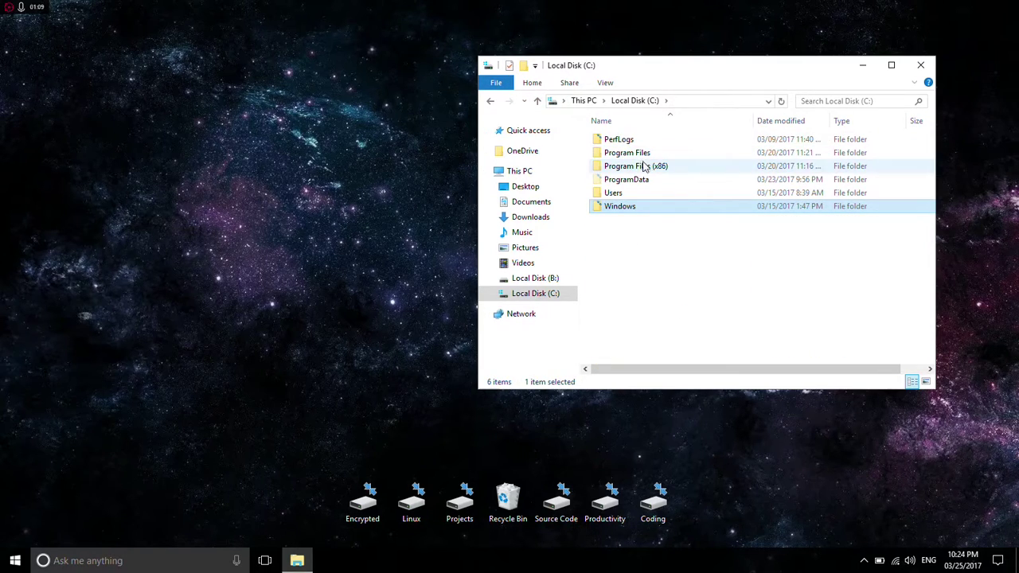
left_click_drag(623, 235, 679, 126)
right_click(677, 144)
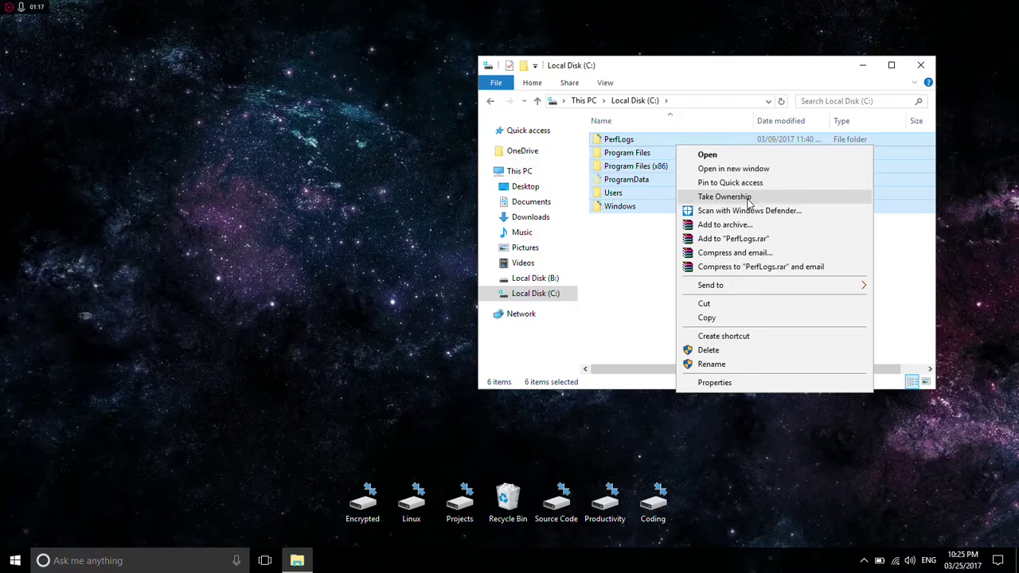
left_click(635, 263)
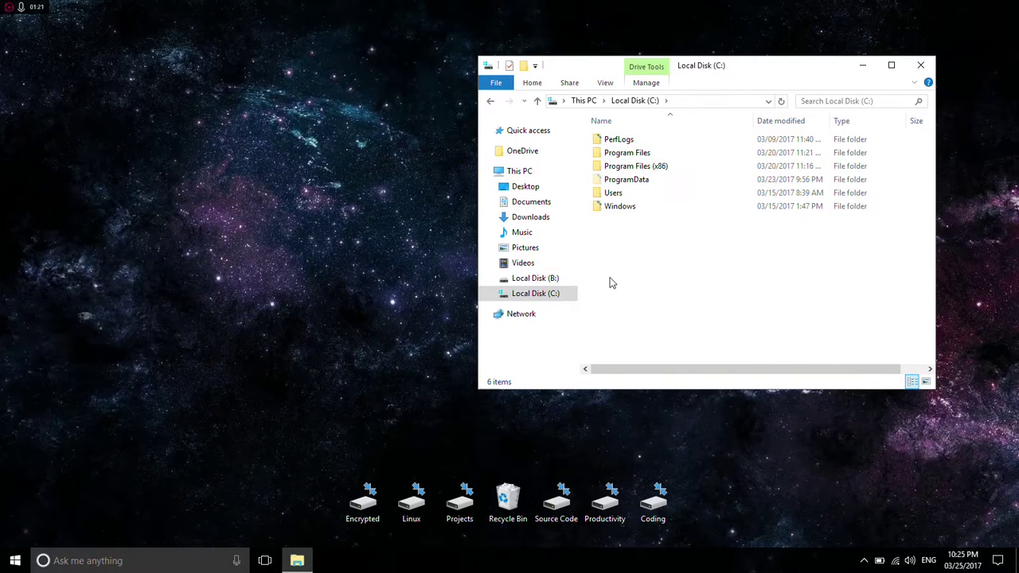
Check the commands available for all the folders on Local Disk (B:) together, and close the file window.
left_click(535, 277)
left_click_drag(641, 213, 697, 91)
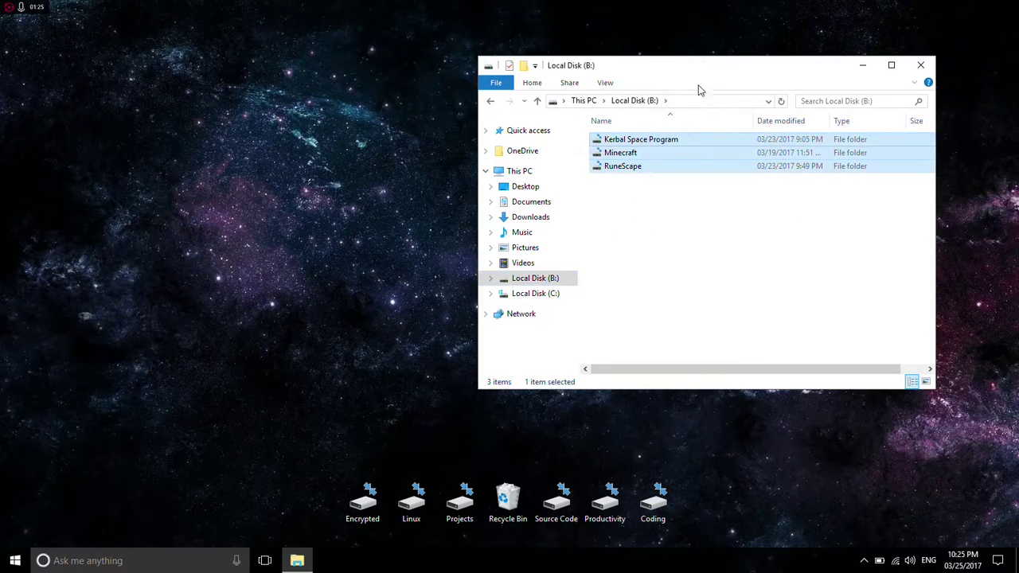
right_click(721, 167)
left_click(682, 227)
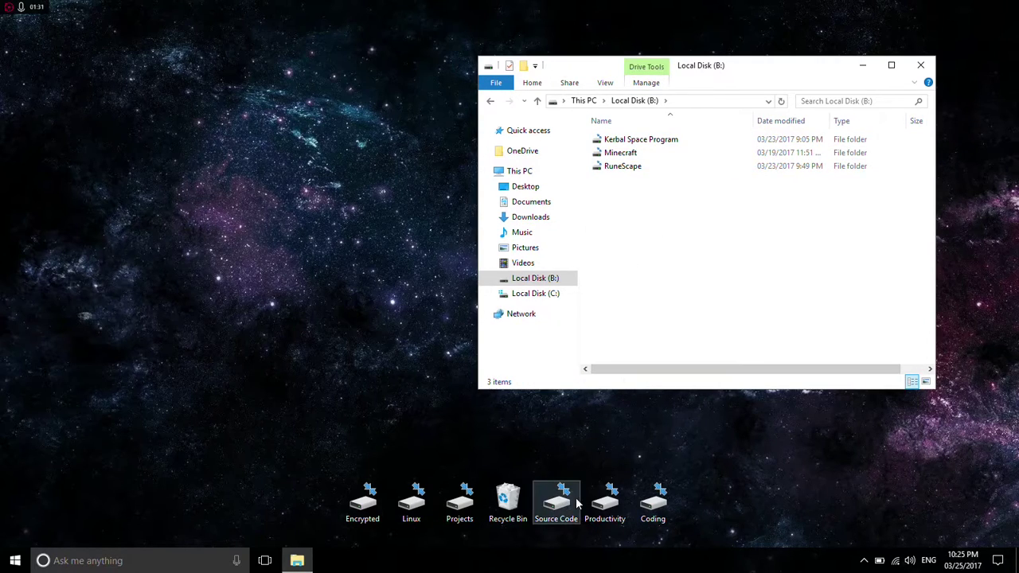
left_click(920, 66)
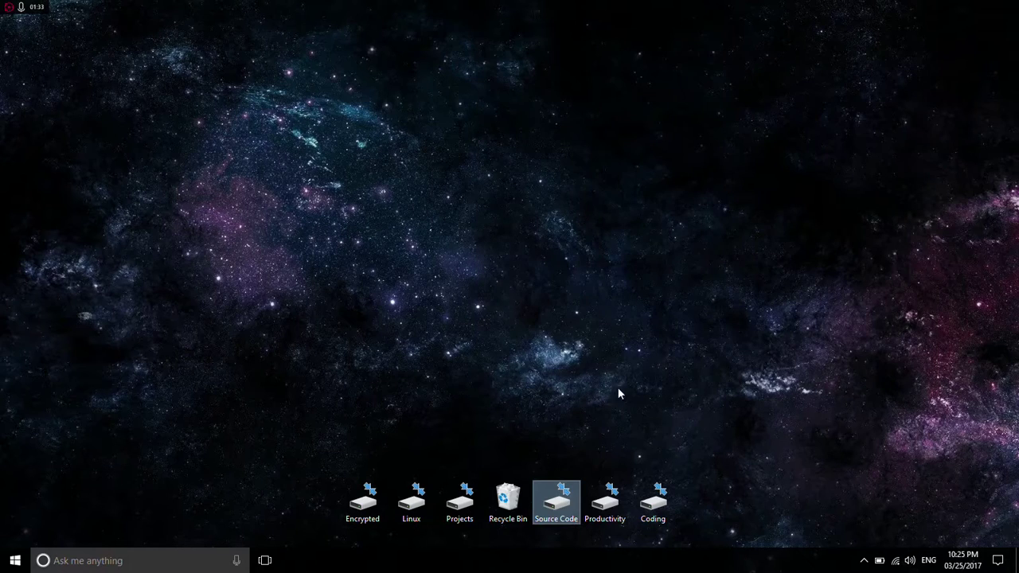
Merge RemoveTakeOwnership.reg from the TakeOwnership folder in Source Code into the registry, allowing Registry Editor to make changes.
double_click(563, 505)
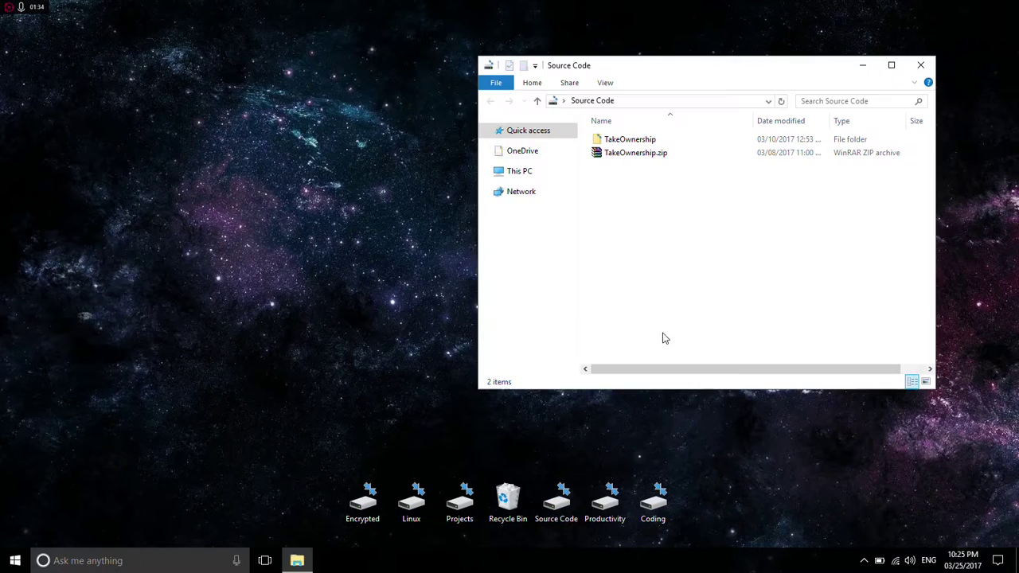
double_click(629, 140)
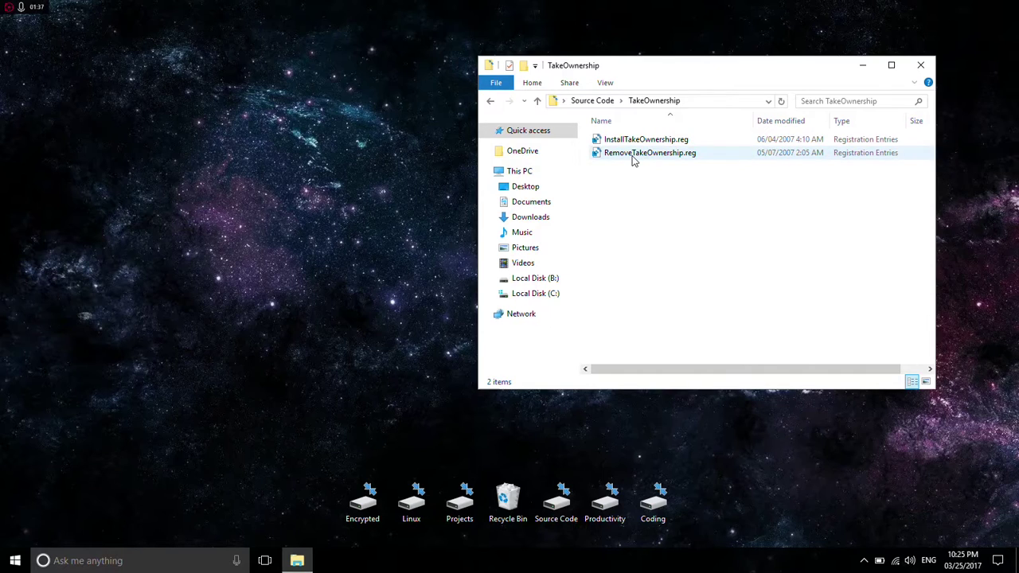
double_click(632, 156)
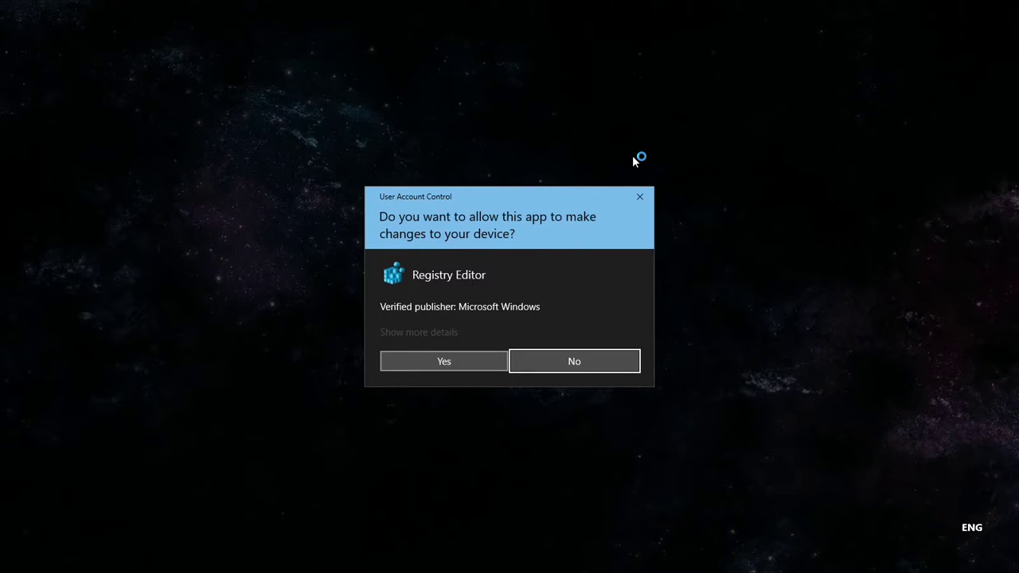
left_click(484, 364)
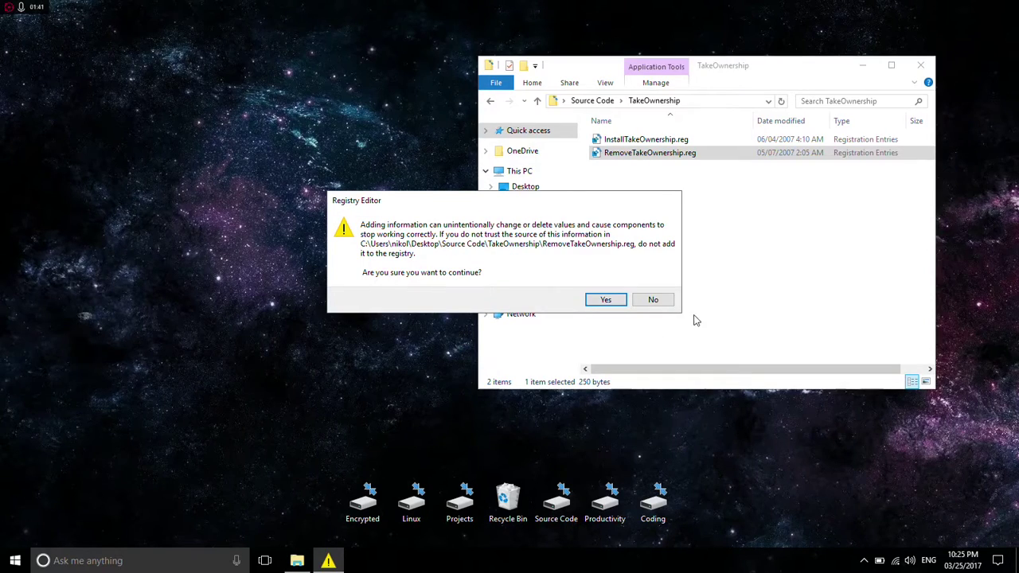
left_click(613, 300)
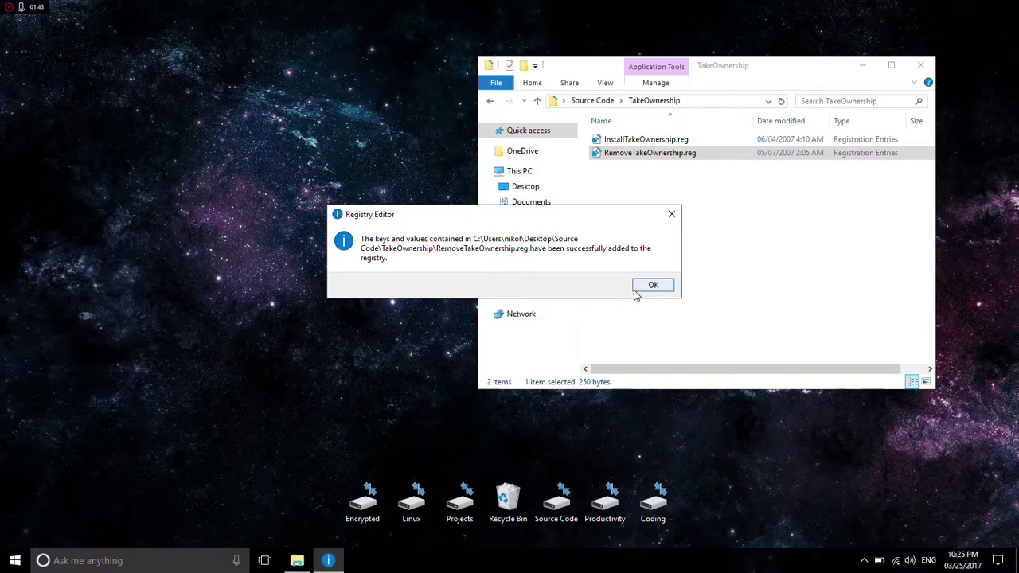
left_click(644, 287)
left_click(648, 249)
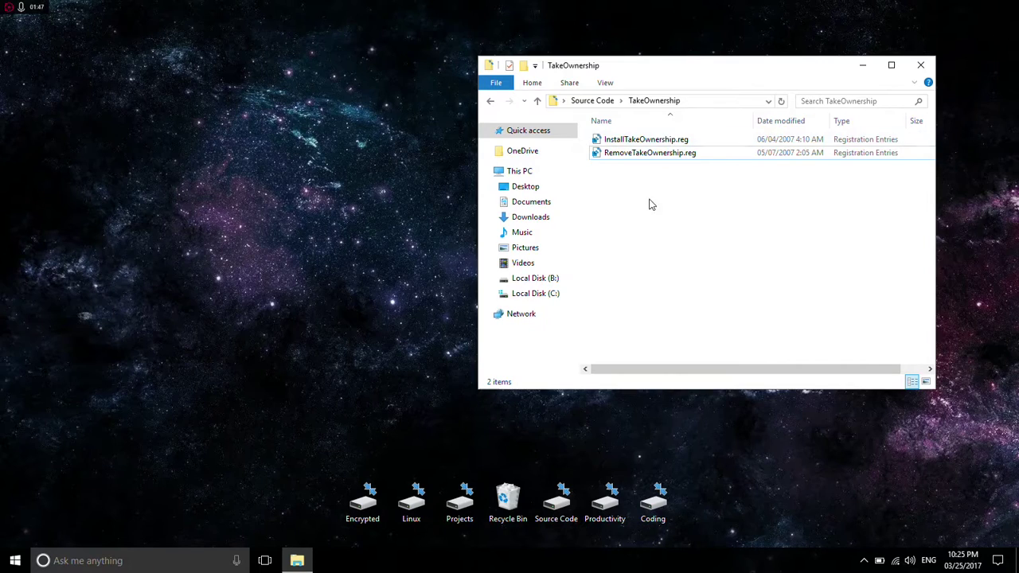
Check the commands available for both .reg files in the TakeOwnership folder without running any.
left_click_drag(649, 209, 681, 121)
right_click(658, 159)
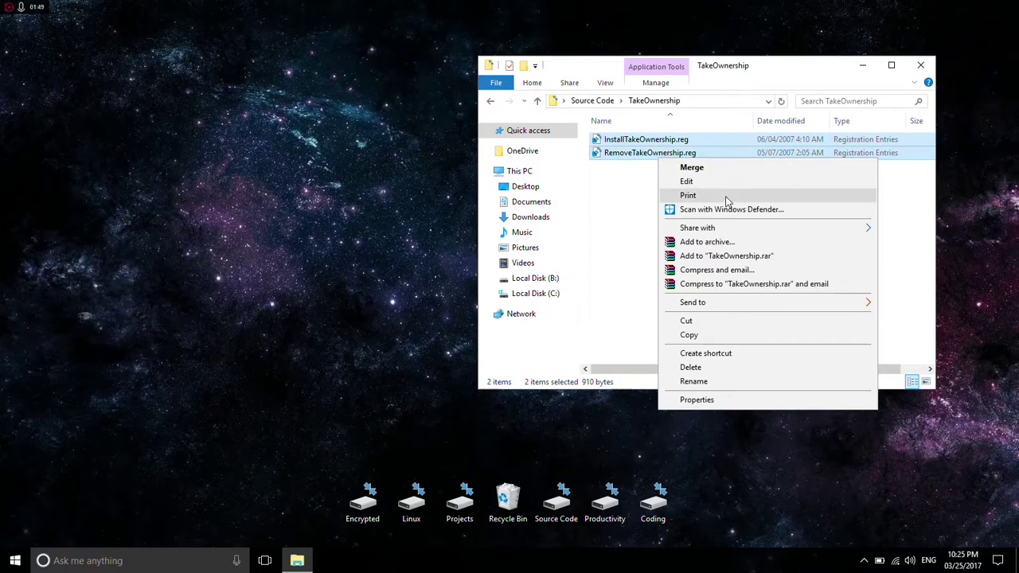
left_click(608, 209)
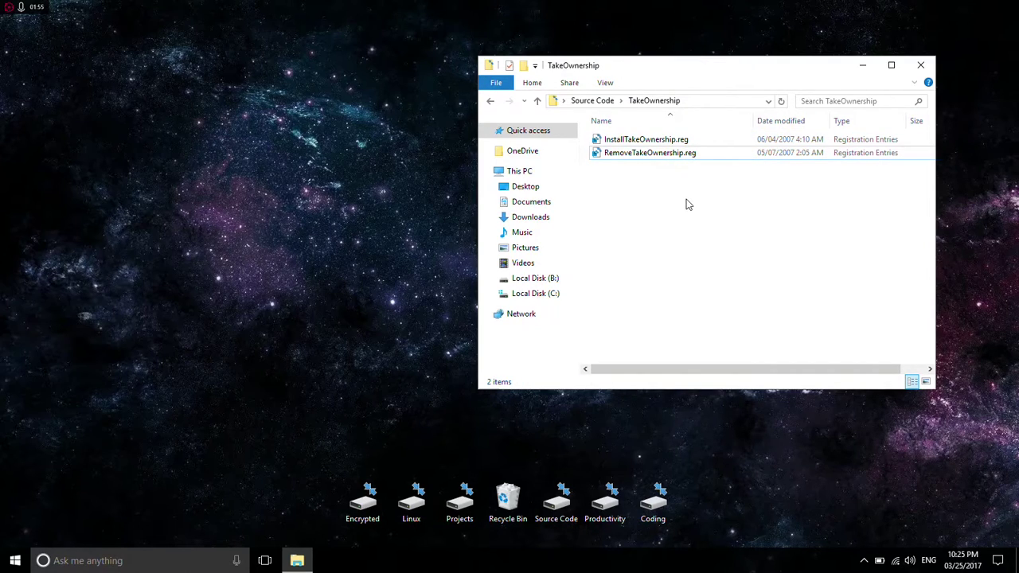